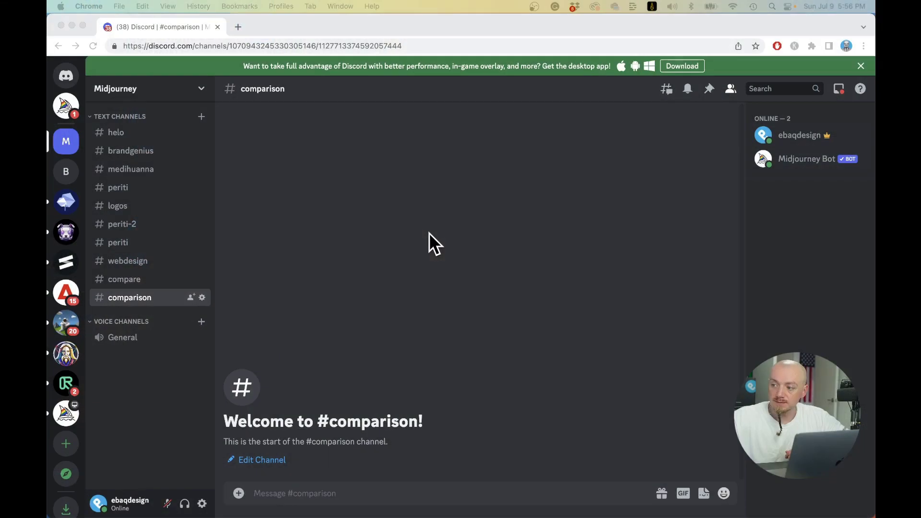
# Step: Run /imagine with the Harley-in-Times-Square sunny-day prompt, then upscale the first grid image
pyautogui.click(312, 187)
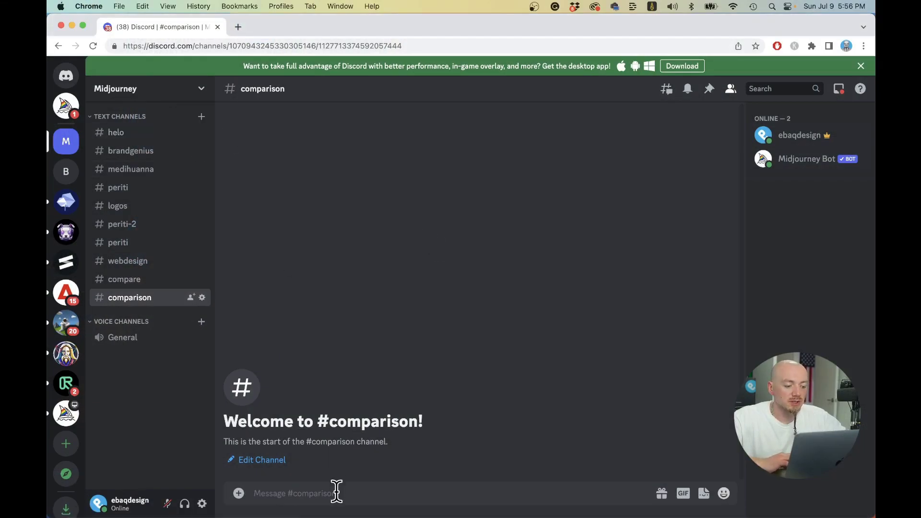
pyautogui.write('/imagine')
pyautogui.click(263, 408)
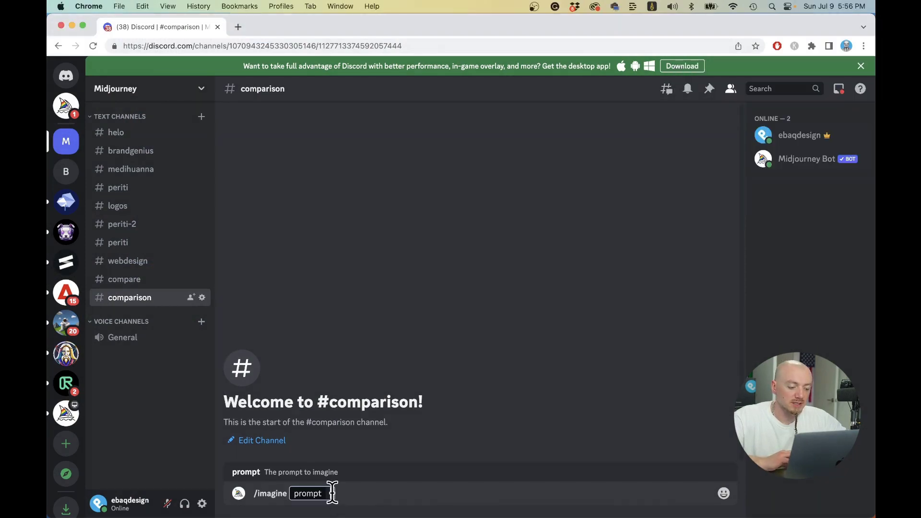
pyautogui.write('a guy')
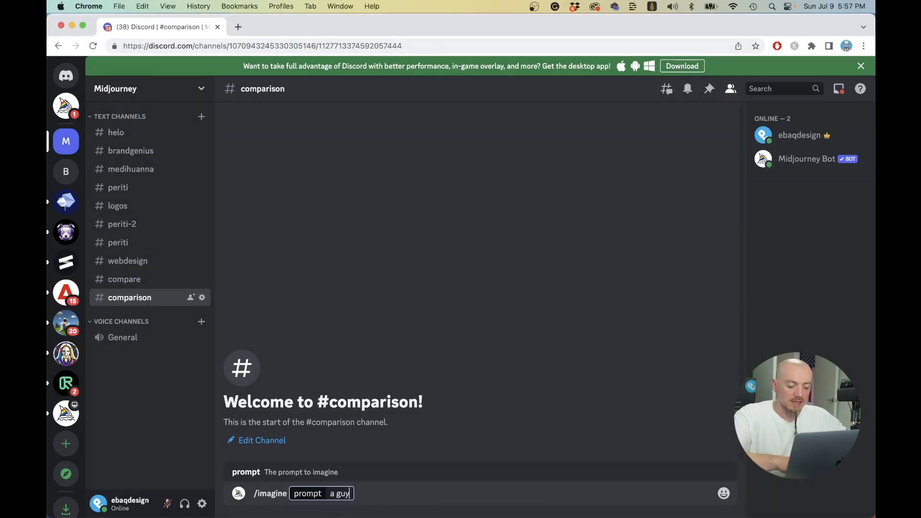
pyautogui.write(' riding a harley')
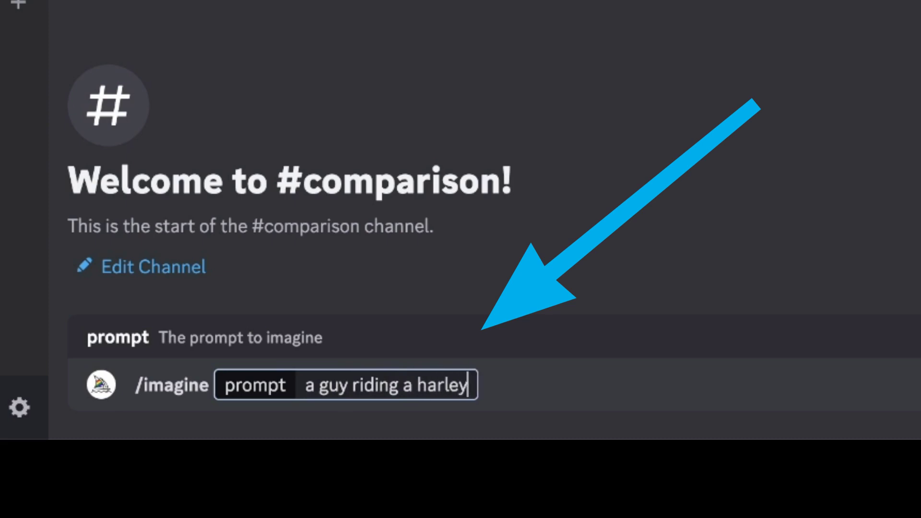
pyautogui.write(' in Times Square, on a beauf')
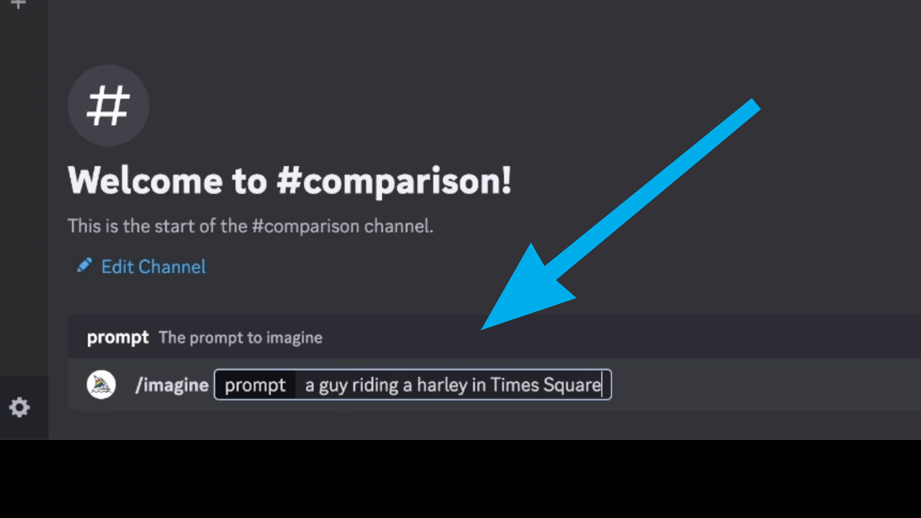
pyautogui.write('iful')
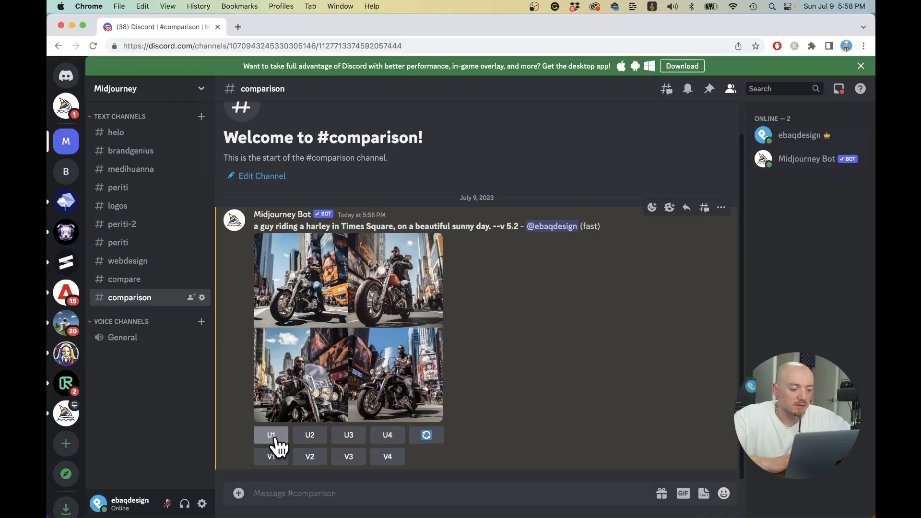
pyautogui.click(272, 436)
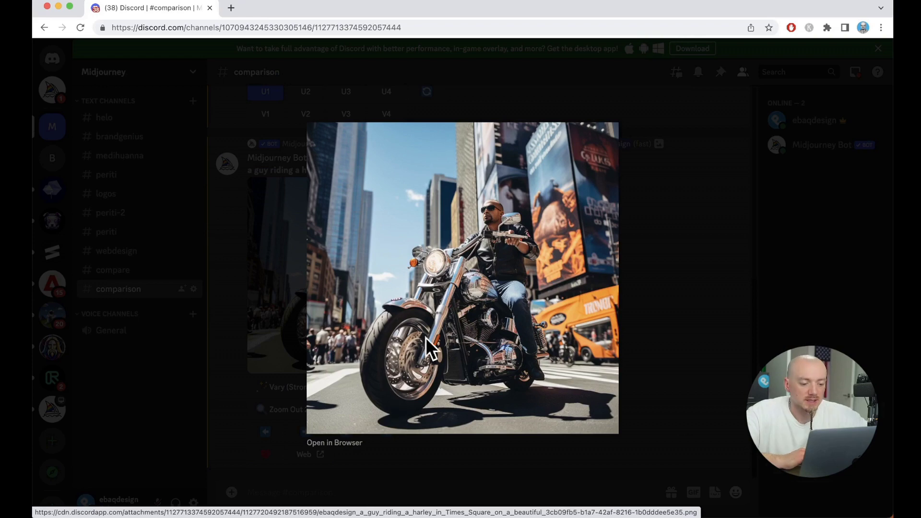
# Step: Close the enlarged view of the upscaled first Harley image
pyautogui.click(703, 307)
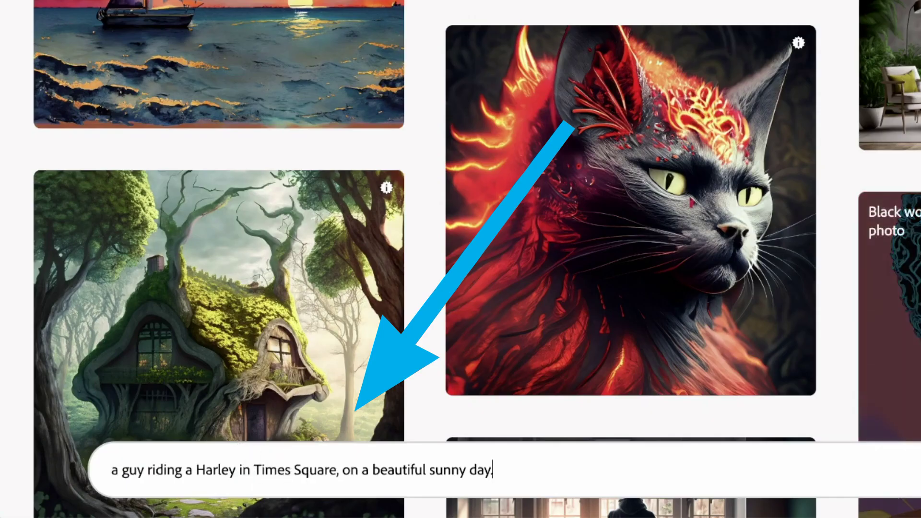
# Step: Submit the Harley prompt in Firefly with Content type Photo, and inspect the bottom-left result enlarged
pyautogui.press('Return')
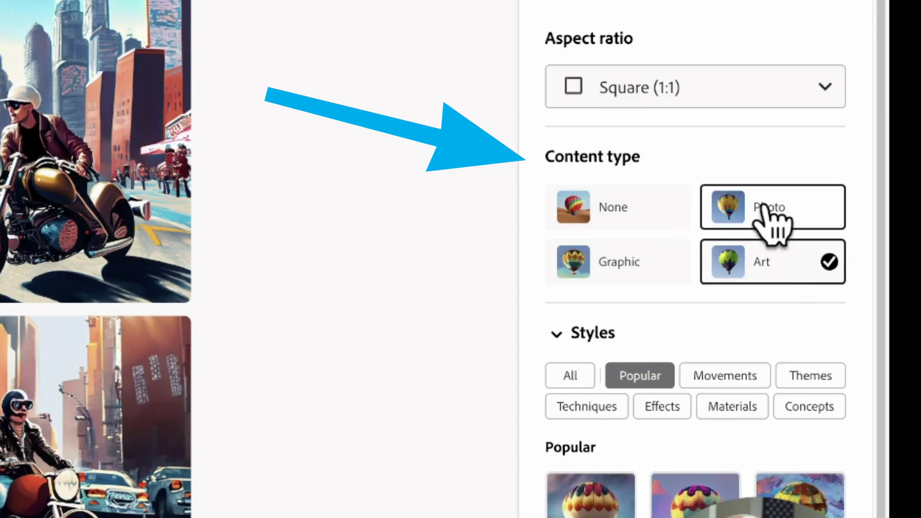
pyautogui.click(764, 205)
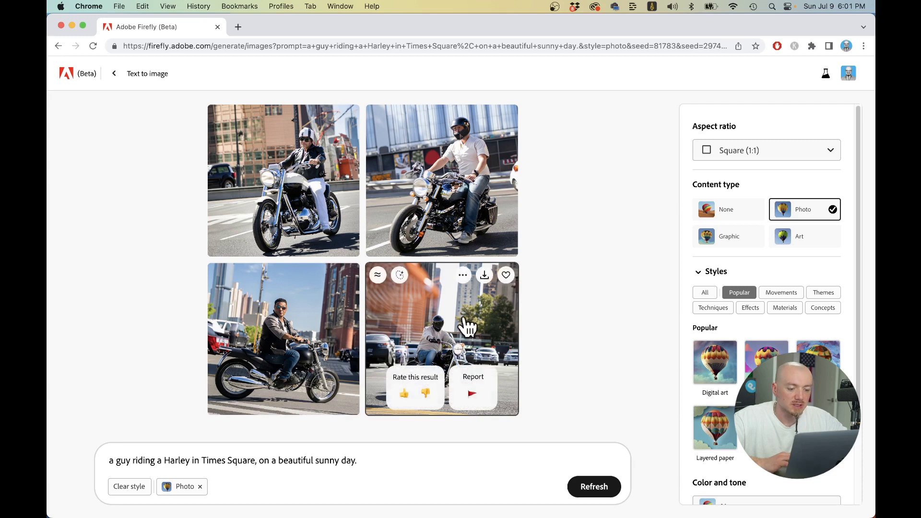
pyautogui.click(343, 316)
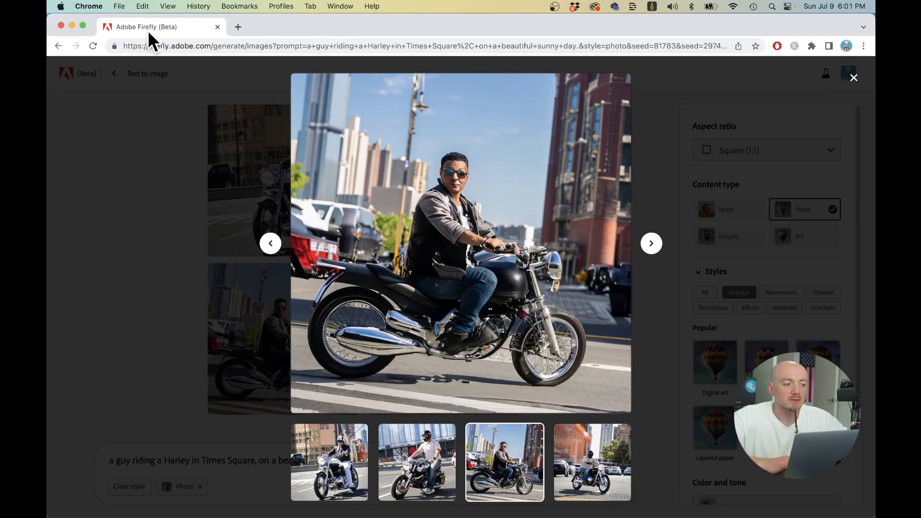
pyautogui.click(854, 78)
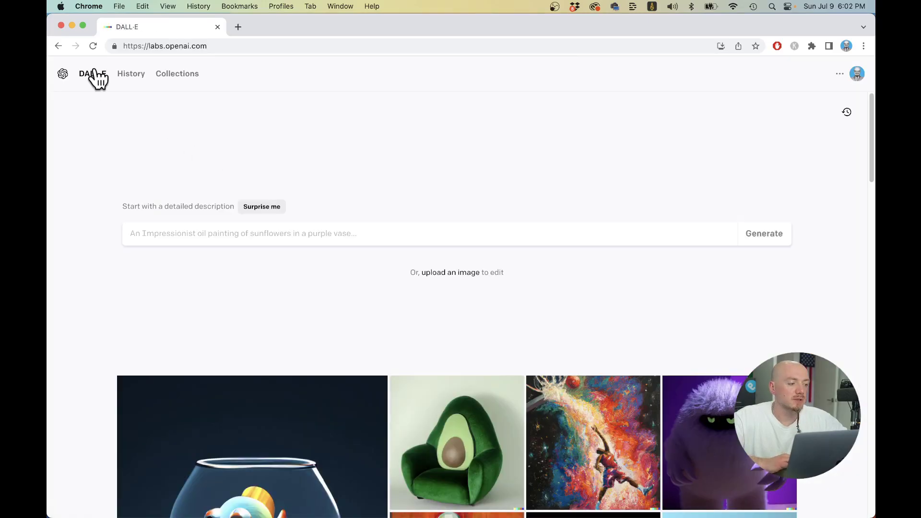
# Step: Finish the Harley prompt in DALL-E's description box and submit it
pyautogui.click(225, 232)
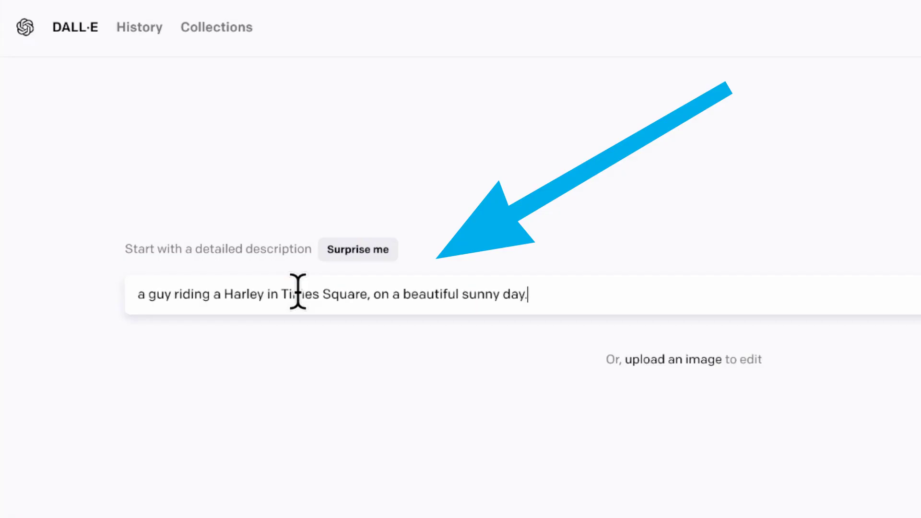
pyautogui.write('.')
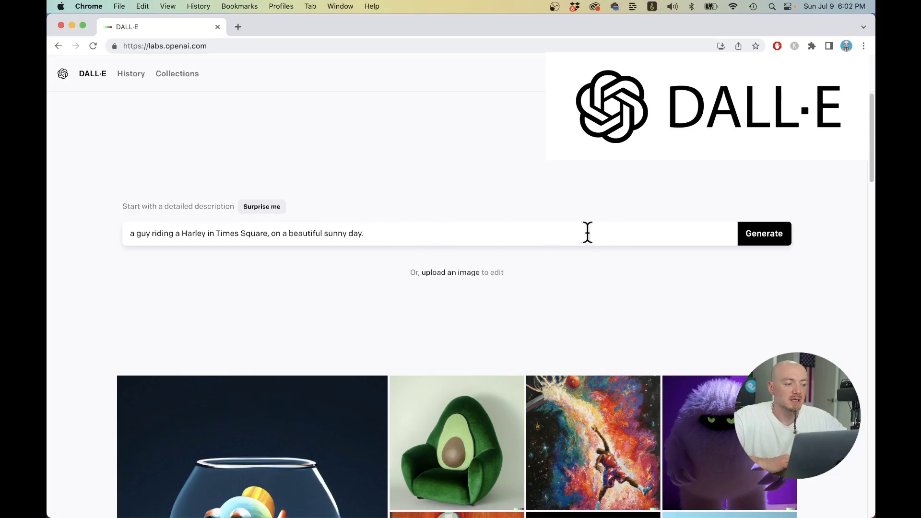
pyautogui.press('Return')
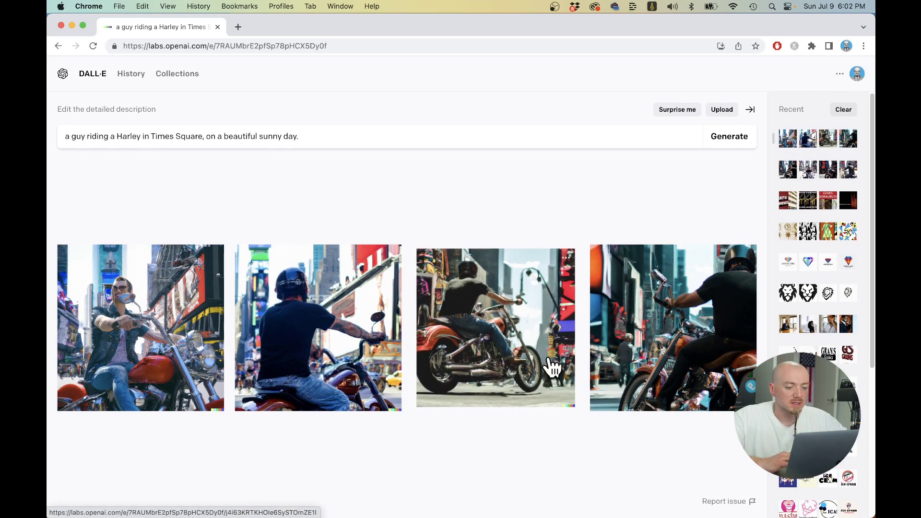
# Step: Browse the generated images individually: the first, the next one, then the third
pyautogui.click(160, 364)
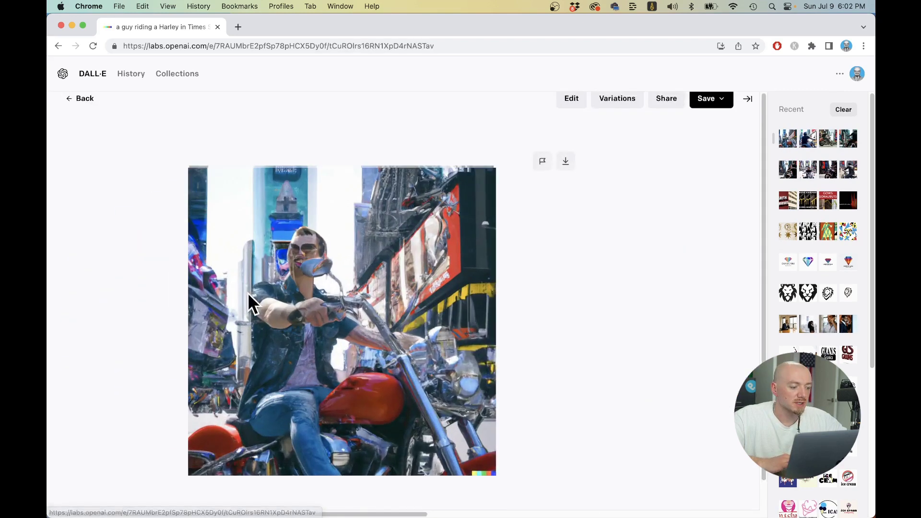
pyautogui.press('Right')
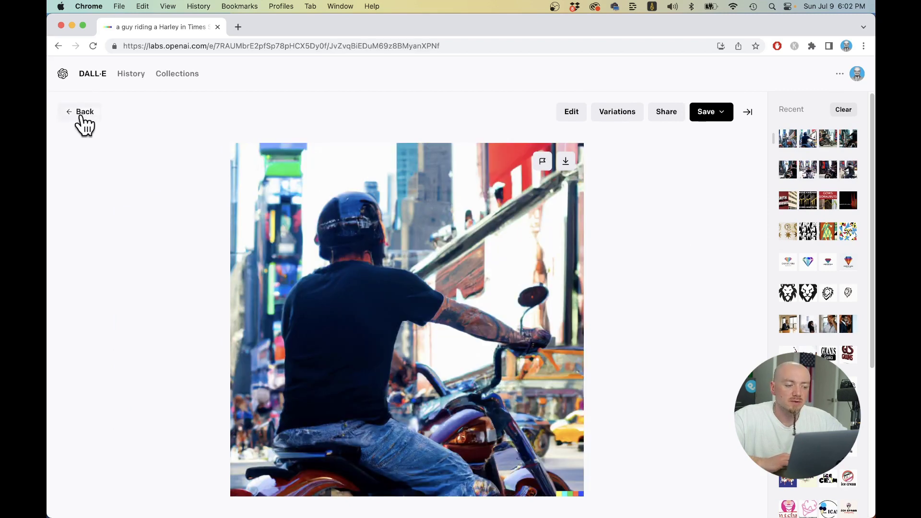
pyautogui.click(82, 112)
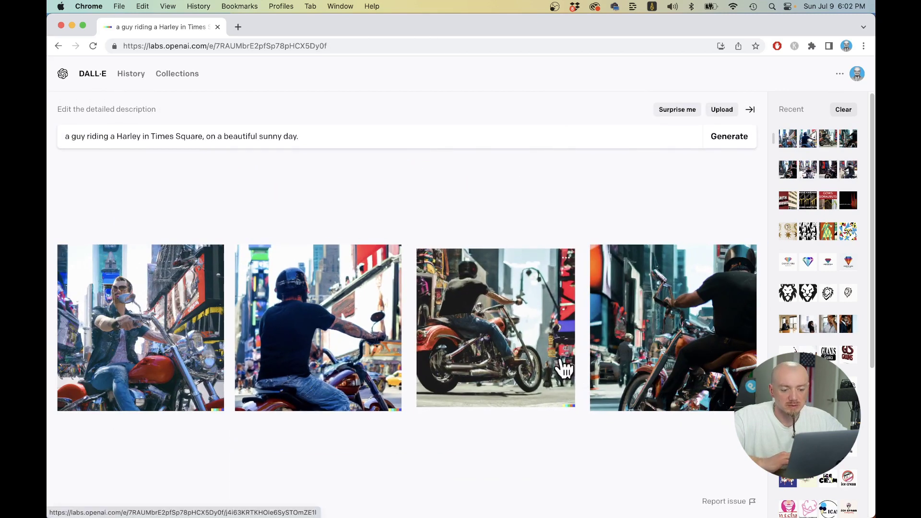
pyautogui.click(533, 344)
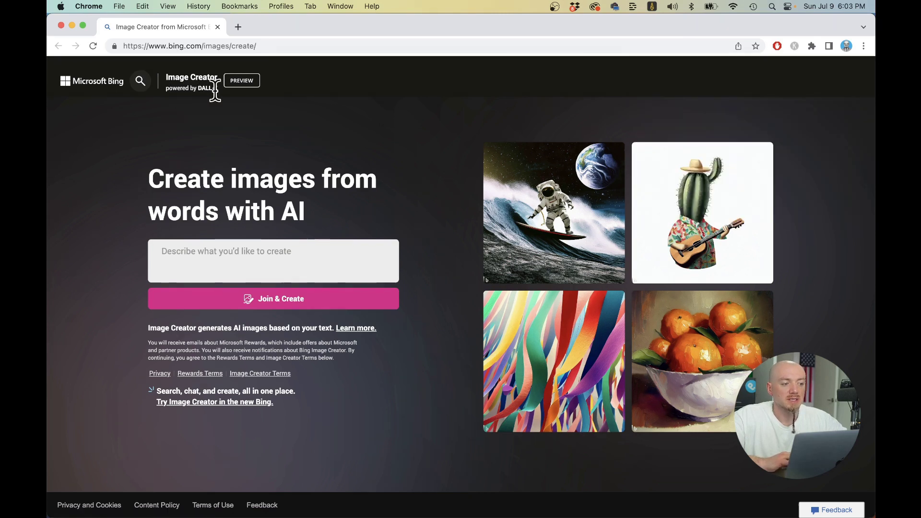
# Step: Paste the Harley prompt into Bing's describe box, then view the bottom-right and bottom-left results full-size
pyautogui.click(248, 250)
pyautogui.write('a guy riding a Harley in Times Square, on a beautiful sunny day.')
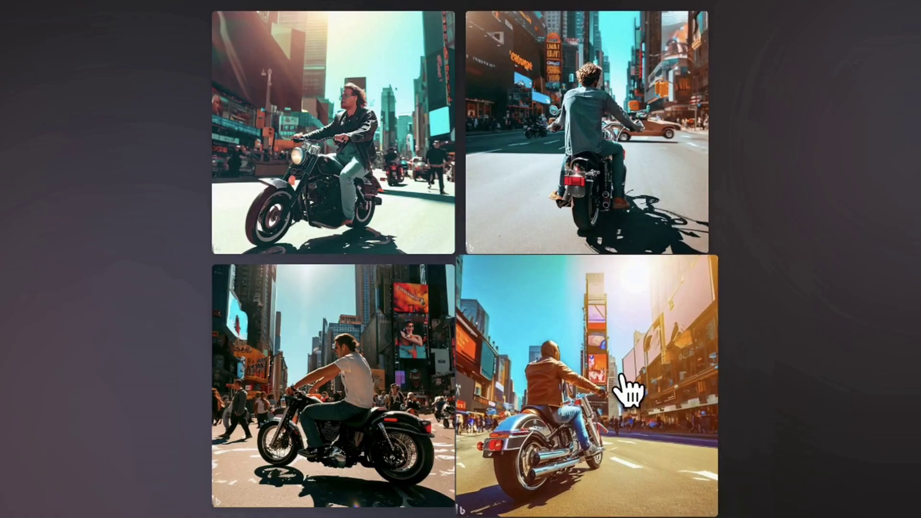
pyautogui.click(626, 391)
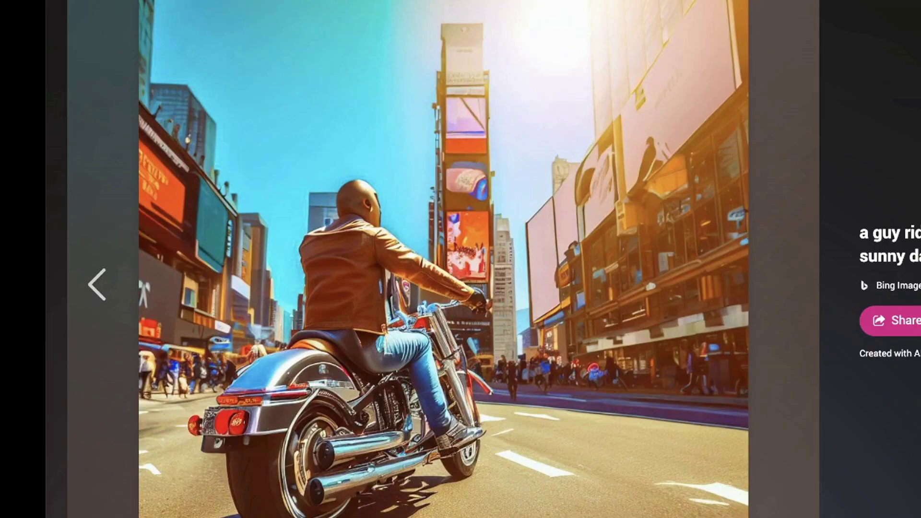
pyautogui.press('Escape')
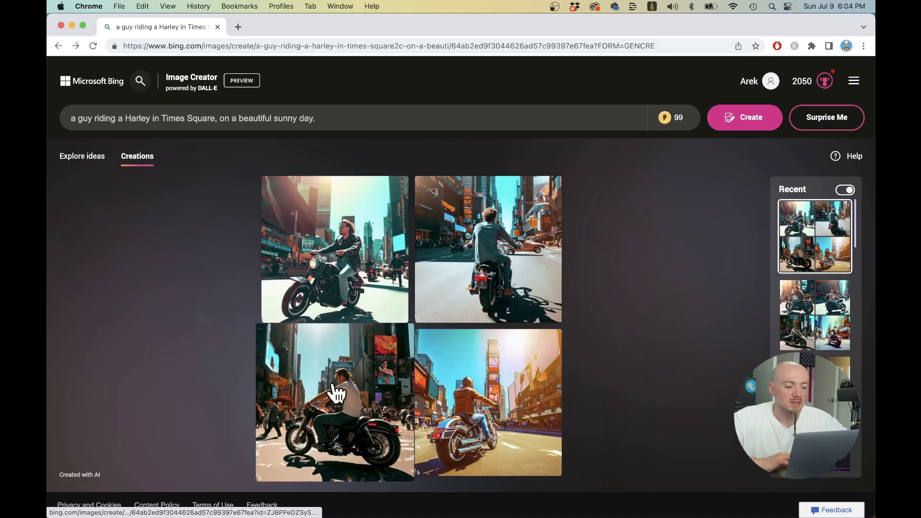
pyautogui.click(335, 387)
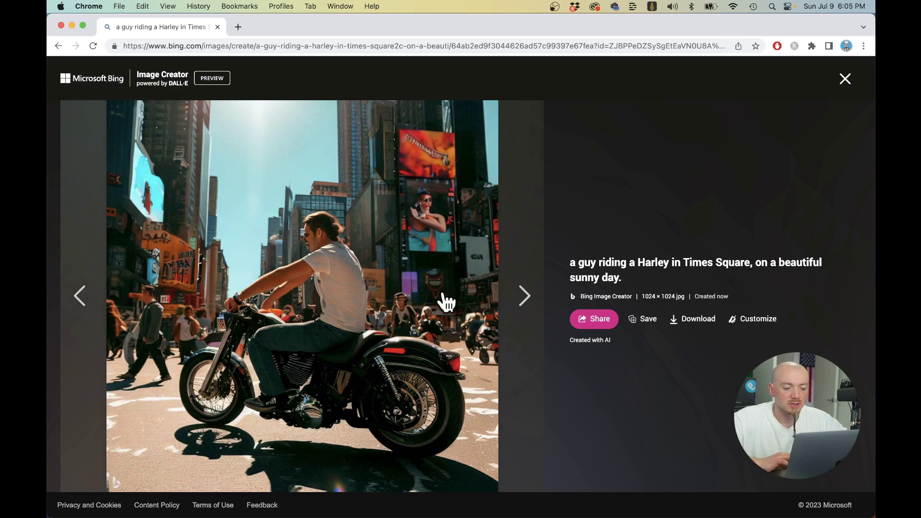
pyautogui.press('Left')
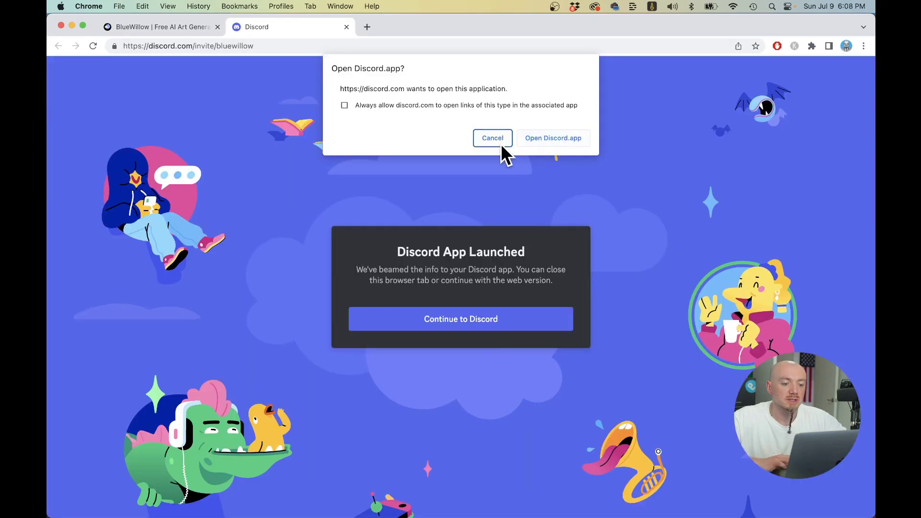
# Step: Skip the desktop app, continue to Discord in the browser, and send the Harley /imagine prompt
pyautogui.click(494, 139)
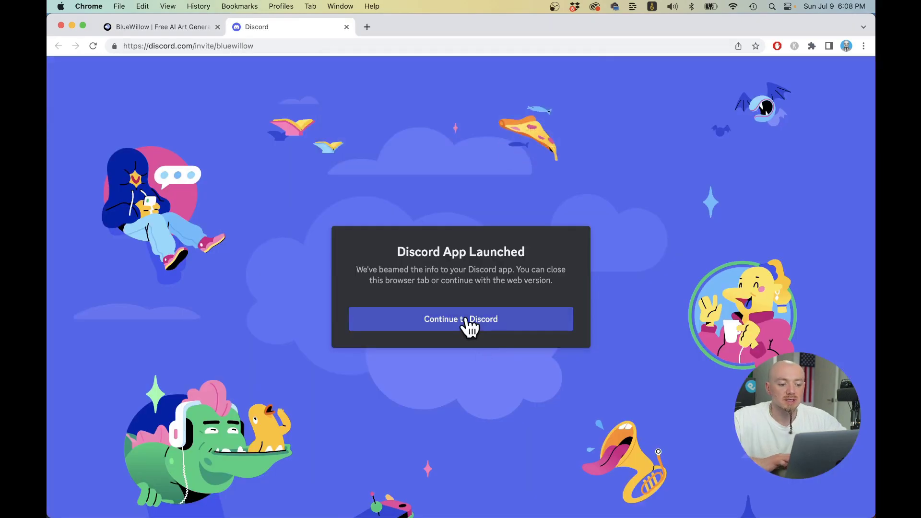
pyautogui.click(467, 319)
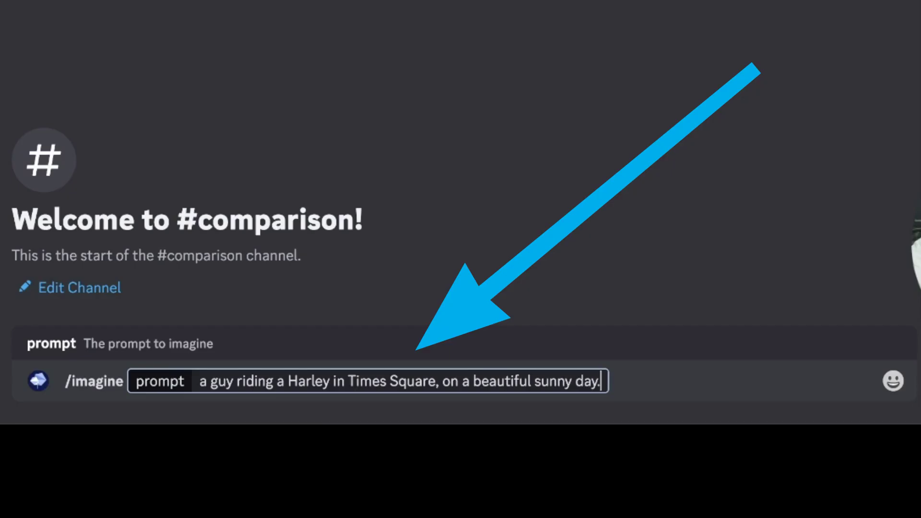
pyautogui.press('Return')
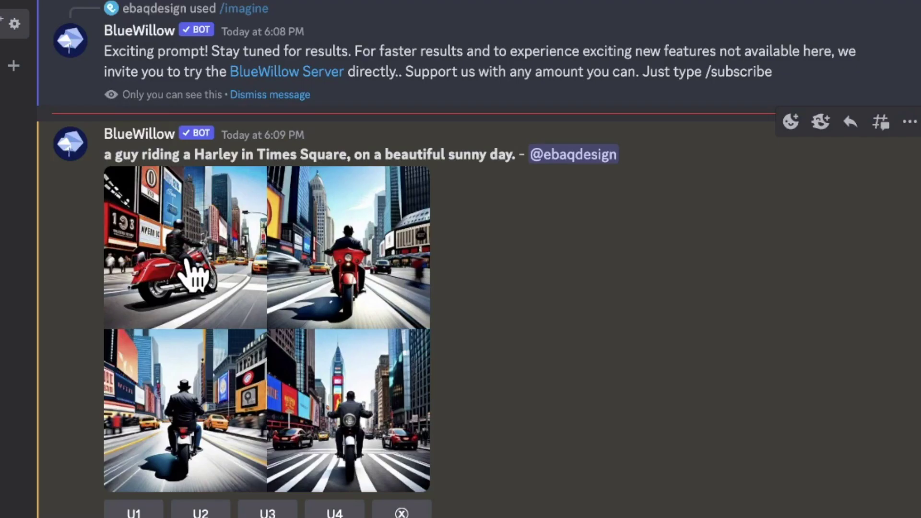
# Step: Inspect BlueWillow's Harley grid enlarged, then upscale its third image
pyautogui.click(195, 269)
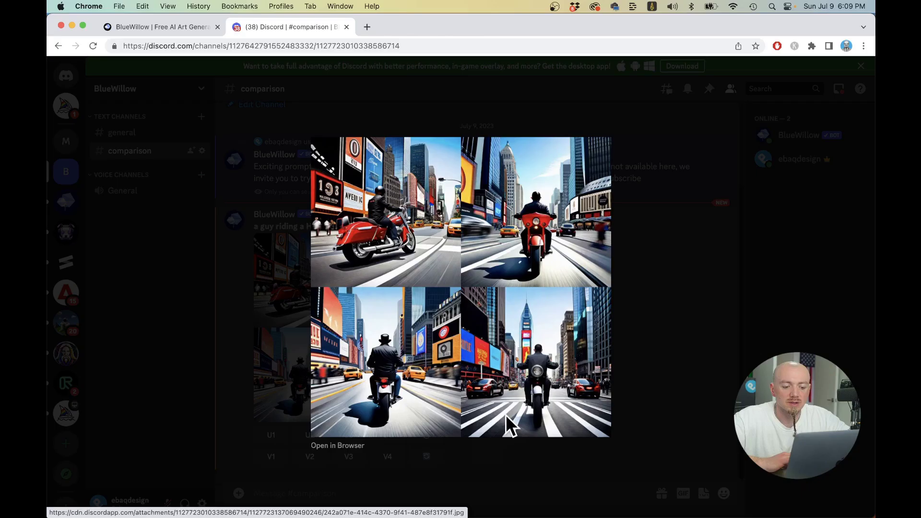
pyautogui.click(614, 271)
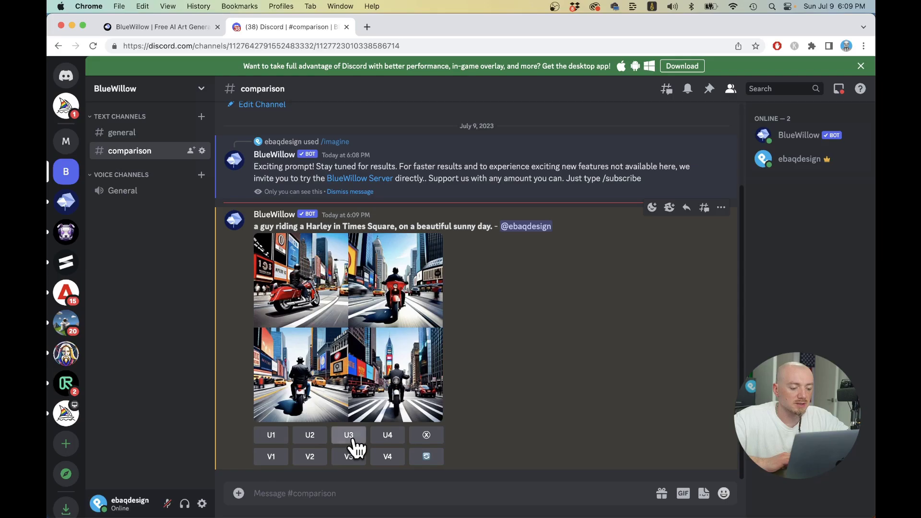
pyautogui.click(349, 435)
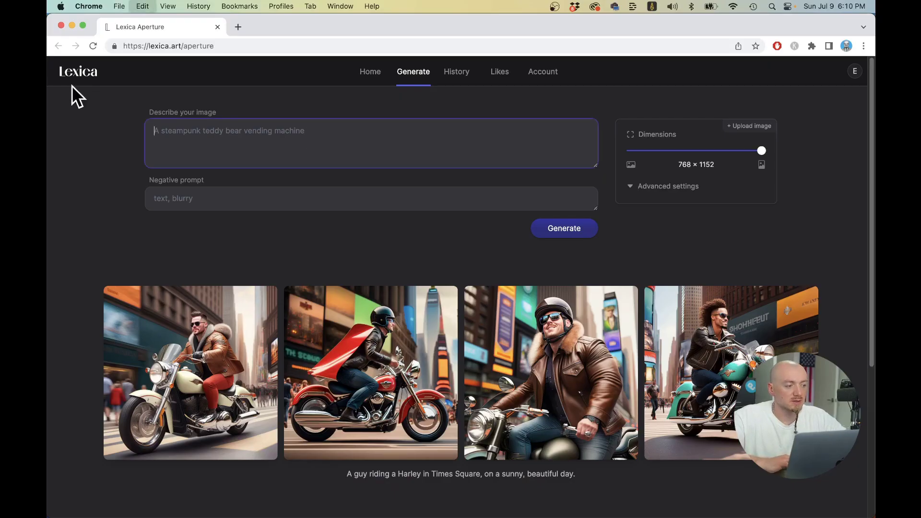
# Step: Paste the Harley prompt into Lexica, generate four images, and enlarge the first result
pyautogui.write('a guy riding a Harley in Times Square, on a beautiful sunny day.')
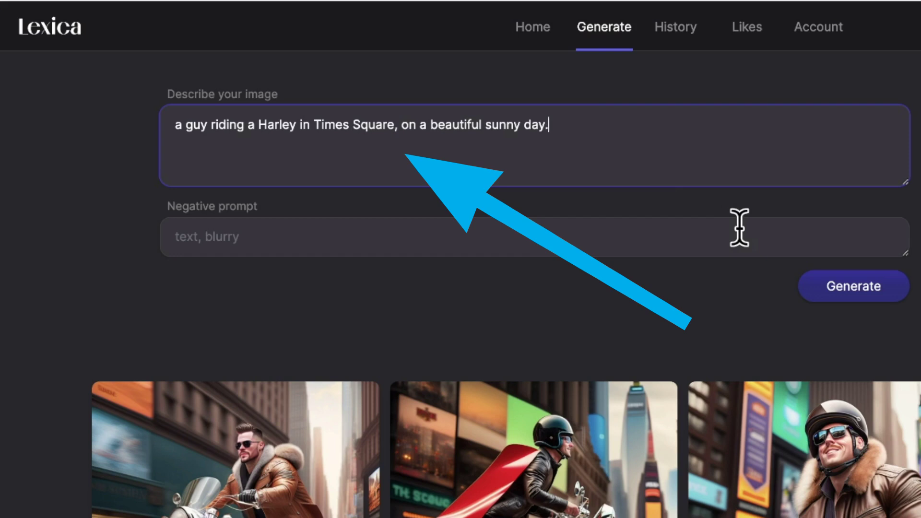
pyautogui.click(759, 232)
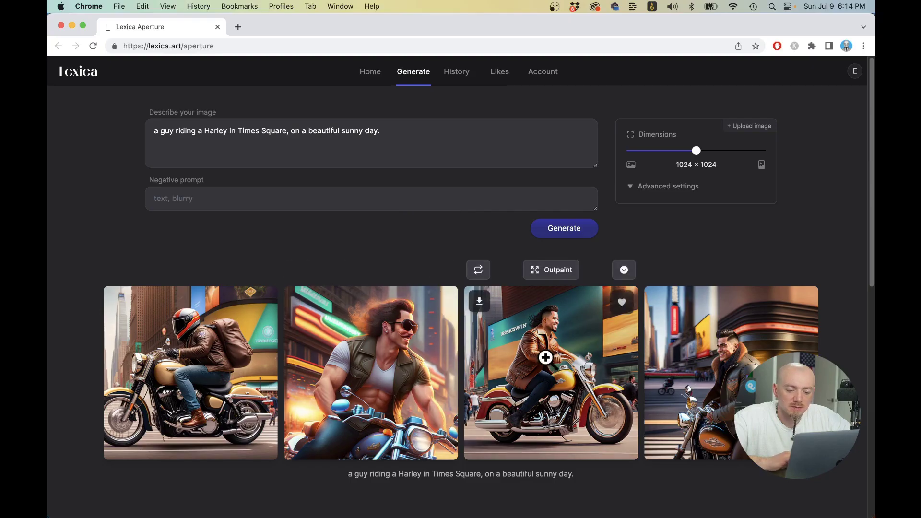
pyautogui.click(195, 374)
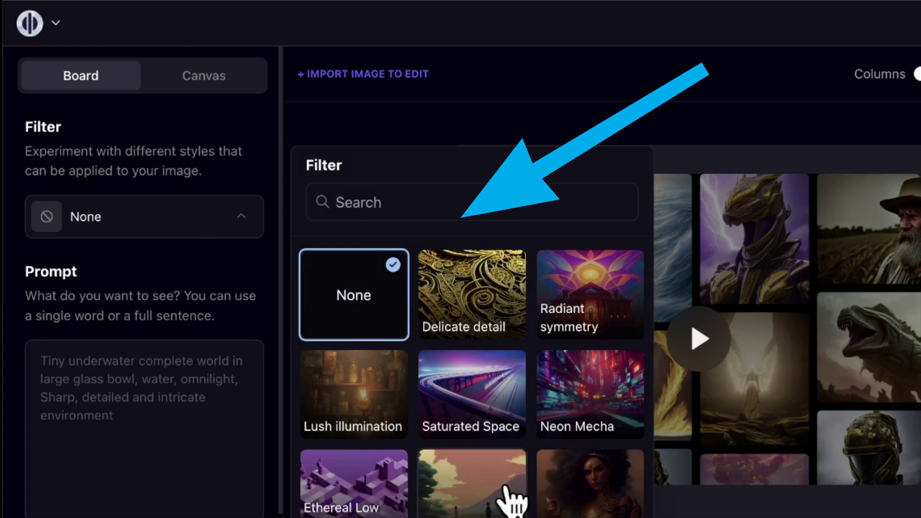
# Step: Check Playground AI's Model dropdown and keep Playground v1 selected
pyautogui.scroll(-3, 511, 502)
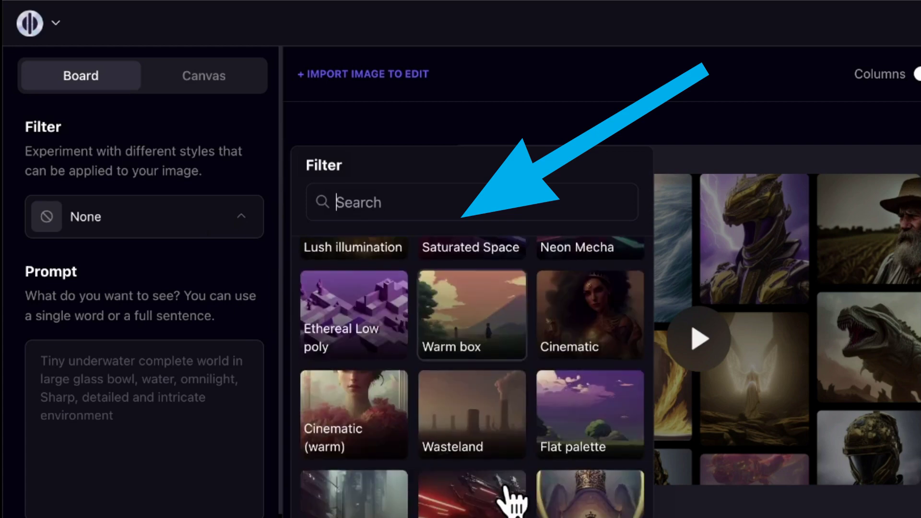
pyautogui.scroll(3, 509, 494)
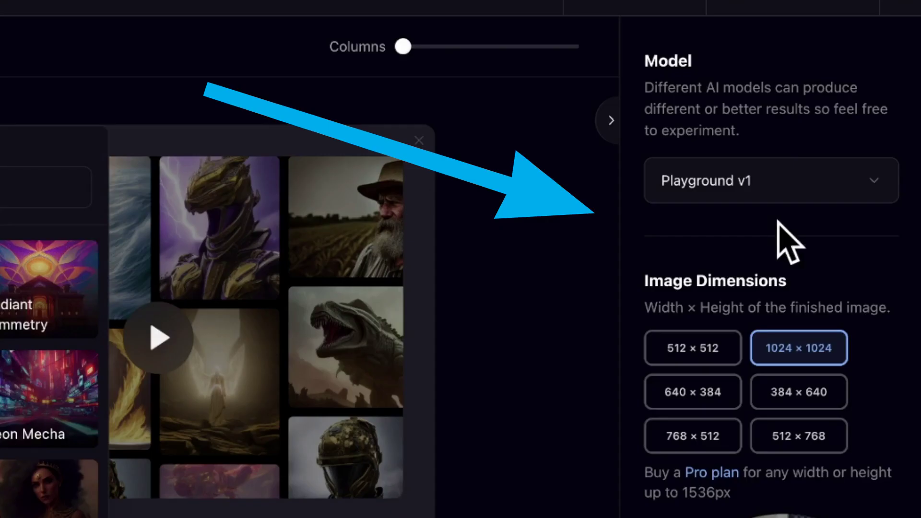
pyautogui.click(774, 201)
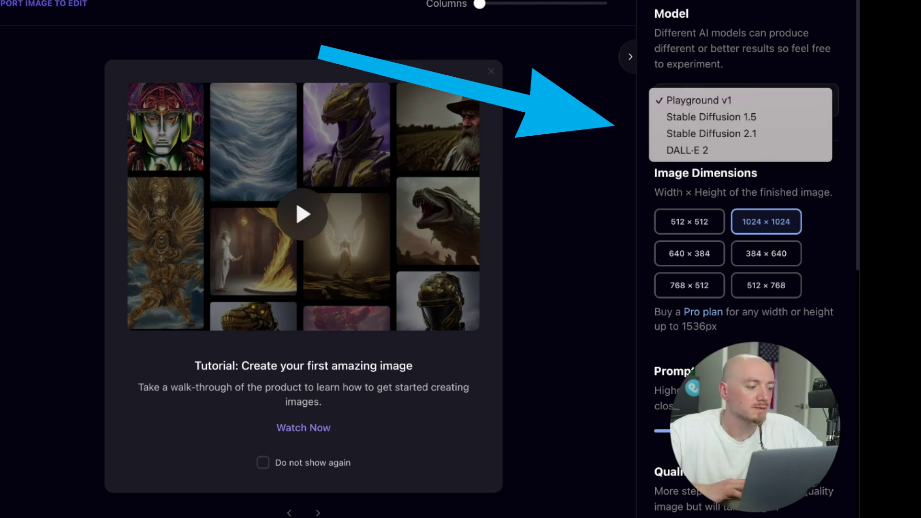
pyautogui.click(188, 124)
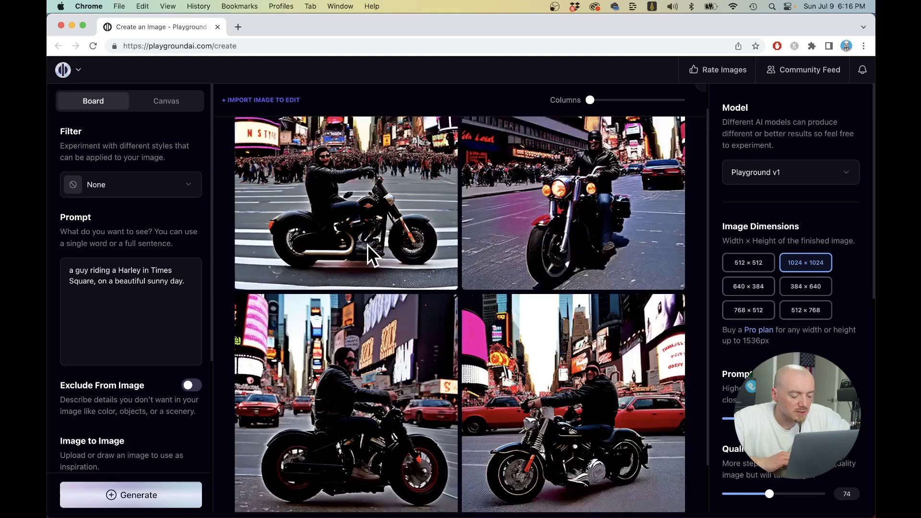
# Step: Scroll through the four Playground results and open the bottom-right Harley image full-size
pyautogui.scroll(-1, 368, 245)
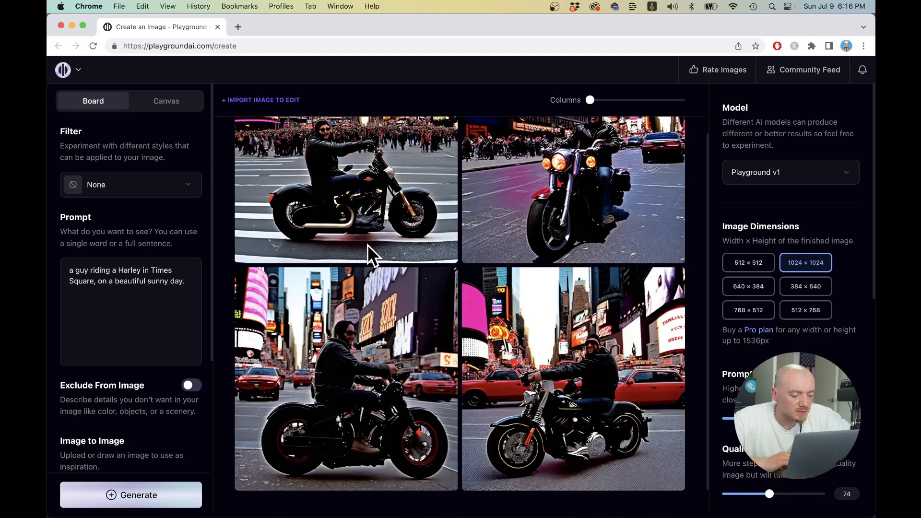
pyautogui.scroll(3, 367, 245)
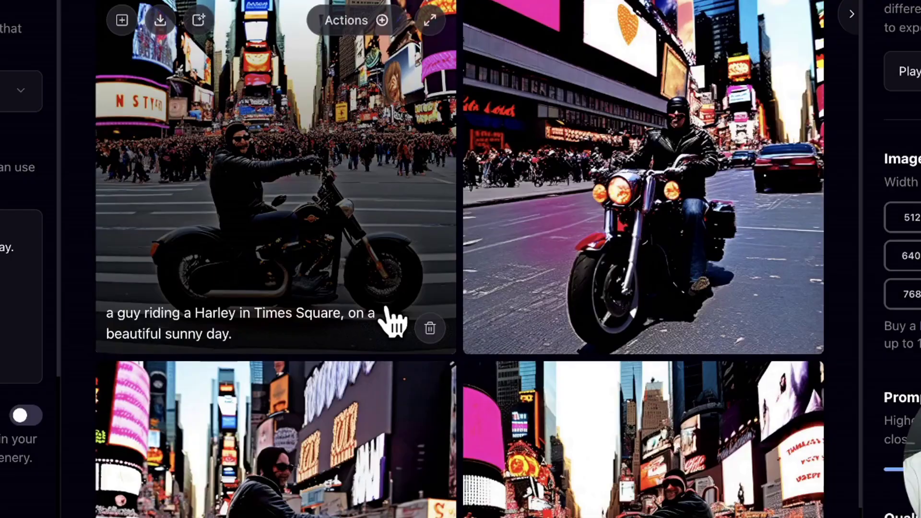
pyautogui.scroll(-3, 603, 329)
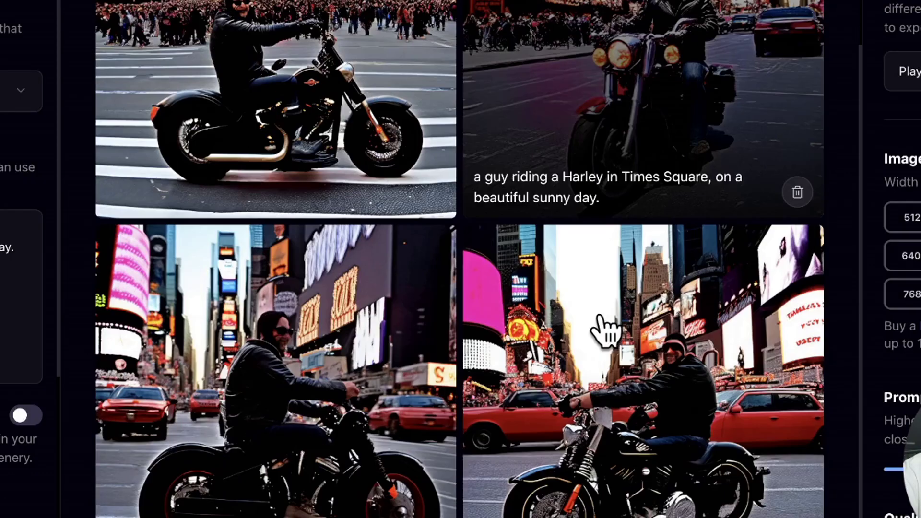
pyautogui.click(656, 451)
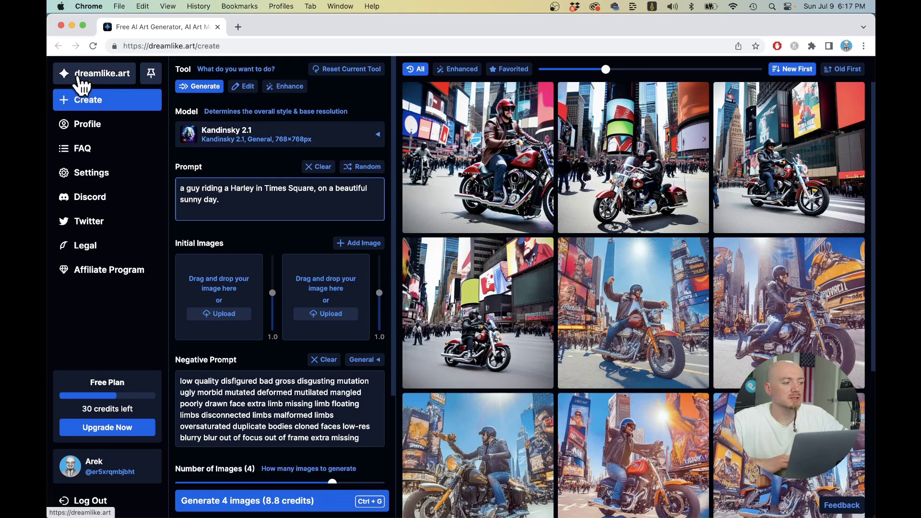
# Step: Switch the dreamlike.art model to Dreamlike Photoreal 2.0
pyautogui.click(265, 150)
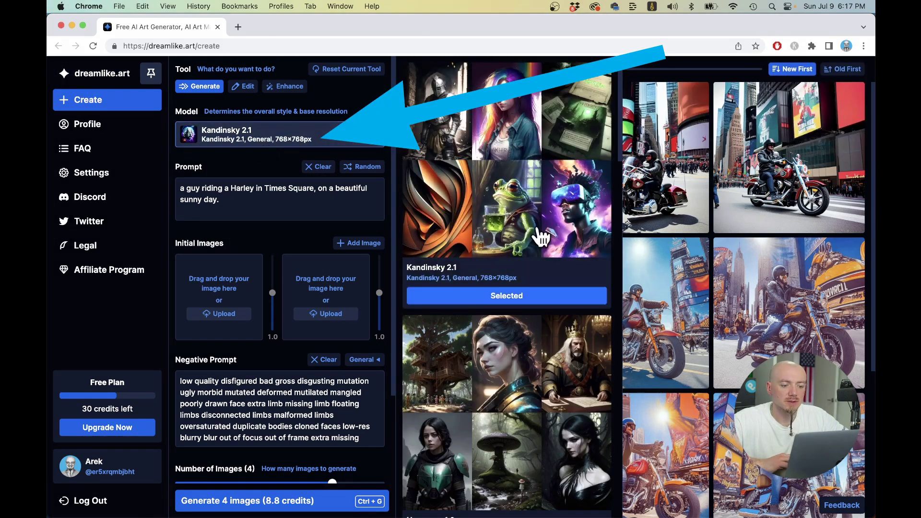
pyautogui.scroll(-5, 540, 232)
pyautogui.scroll(-10, 540, 236)
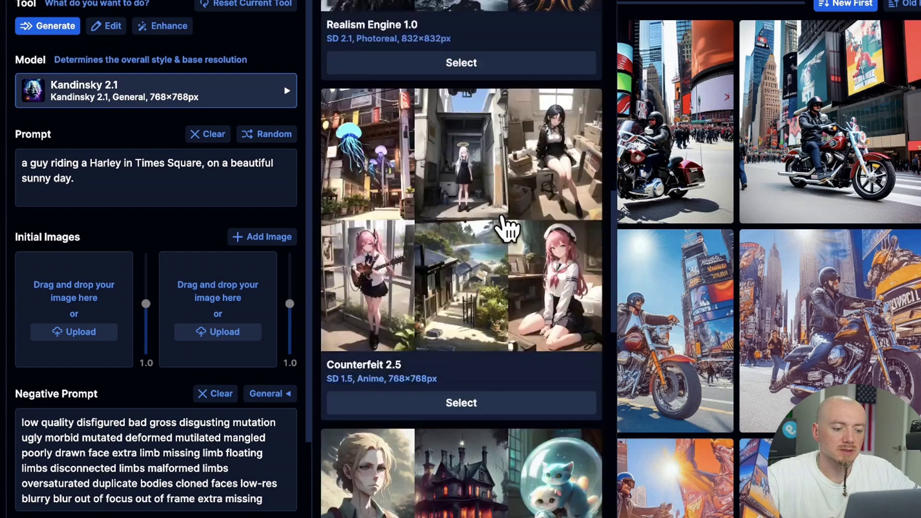
pyautogui.scroll(-15, 538, 349)
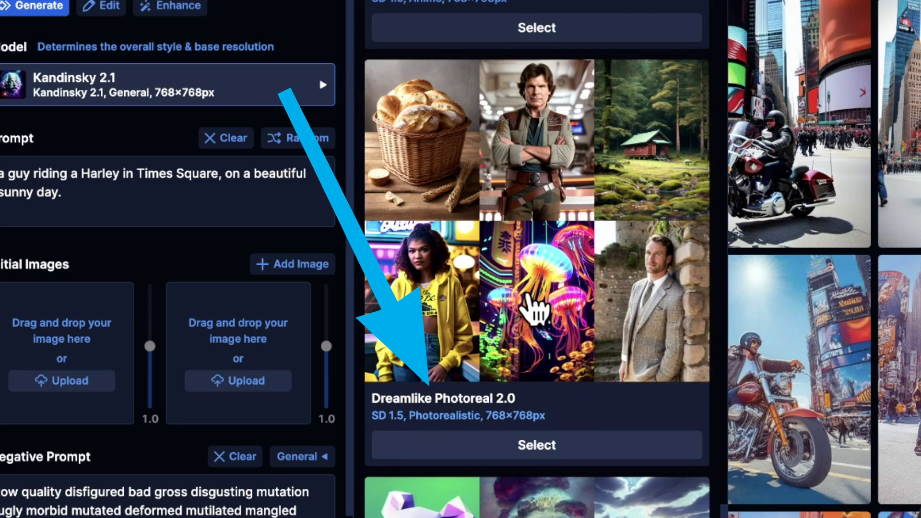
pyautogui.click(534, 310)
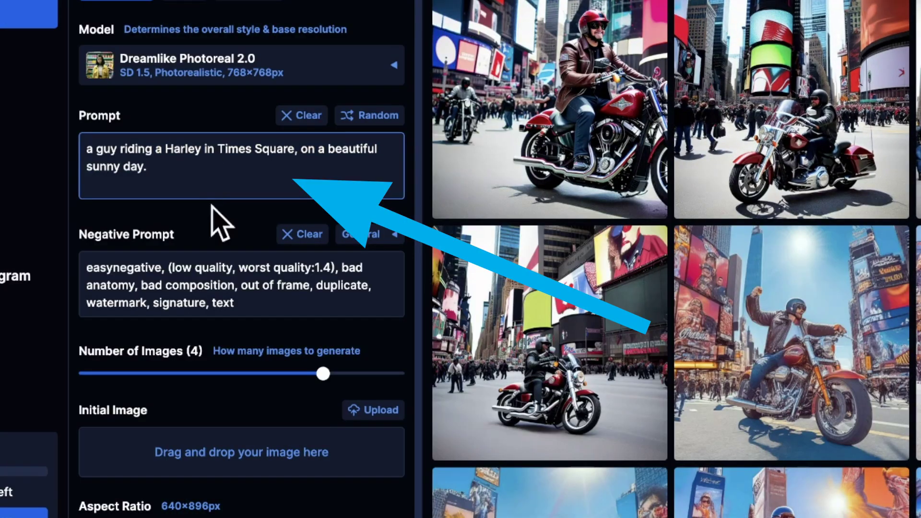
# Step: Make the output square (1:1, 768×768) and generate four images
pyautogui.click(154, 309)
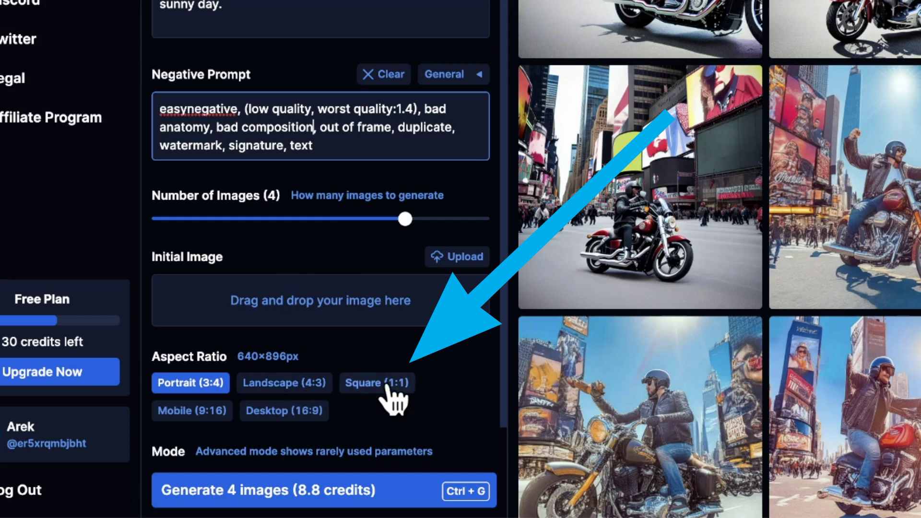
pyautogui.click(320, 434)
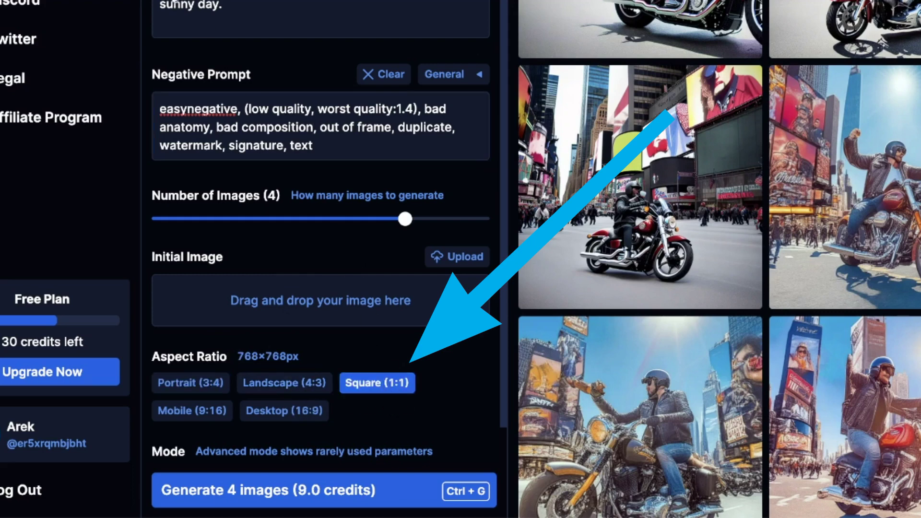
pyautogui.hotkey('ctrl', 'g')
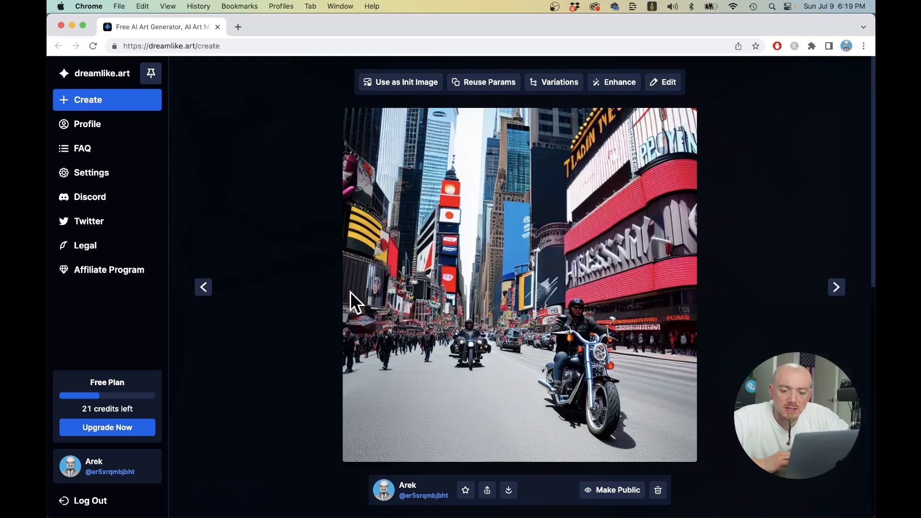
# Step: Step back to the previous generated Harley image in the full-size viewer
pyautogui.click(203, 287)
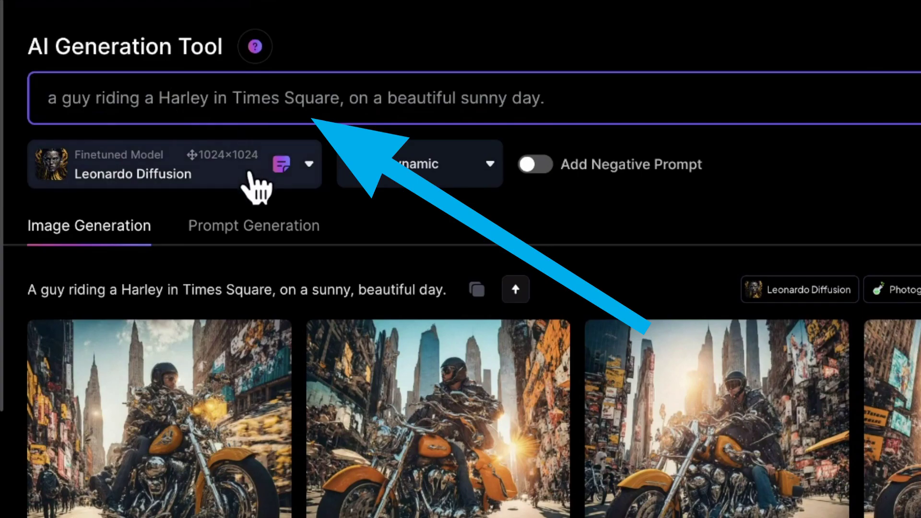
# Step: Keep Leonardo Diffusion as the model and adjust the image width with the W slider
pyautogui.click(249, 173)
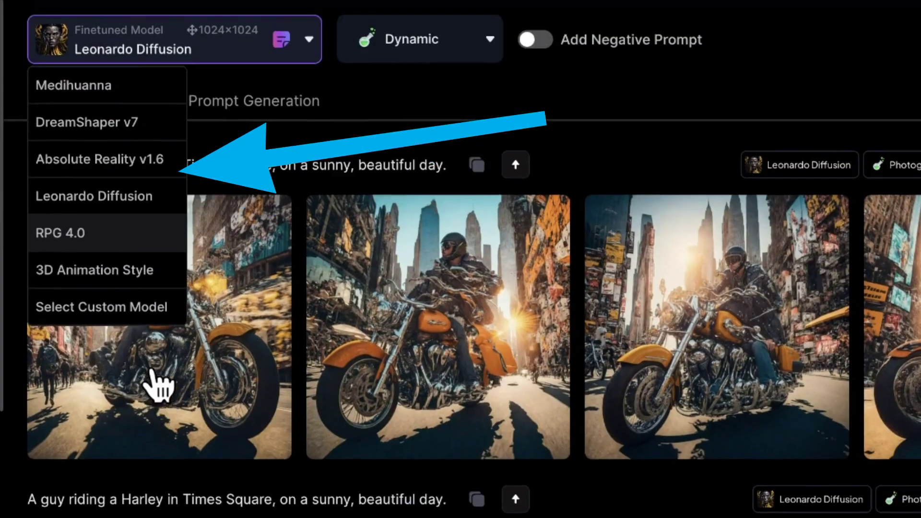
pyautogui.click(462, 179)
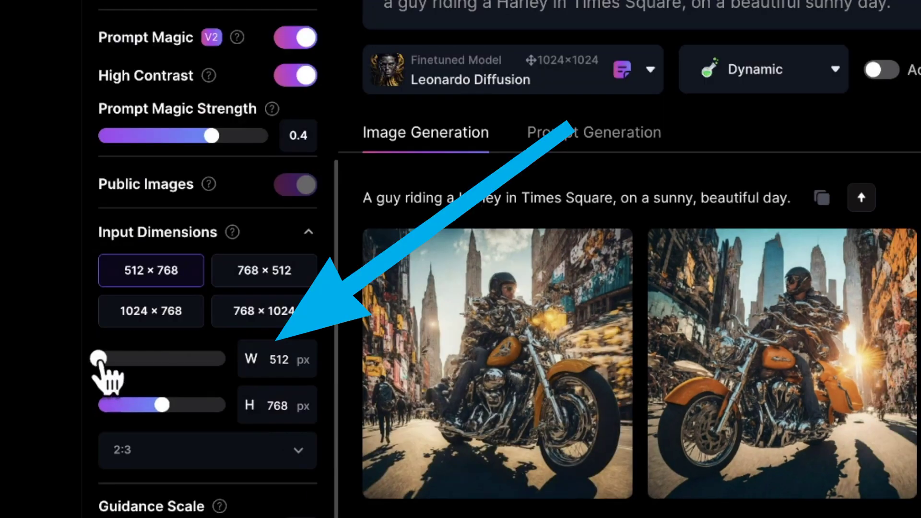
pyautogui.moveTo(101, 359); pyautogui.dragTo(164, 366)
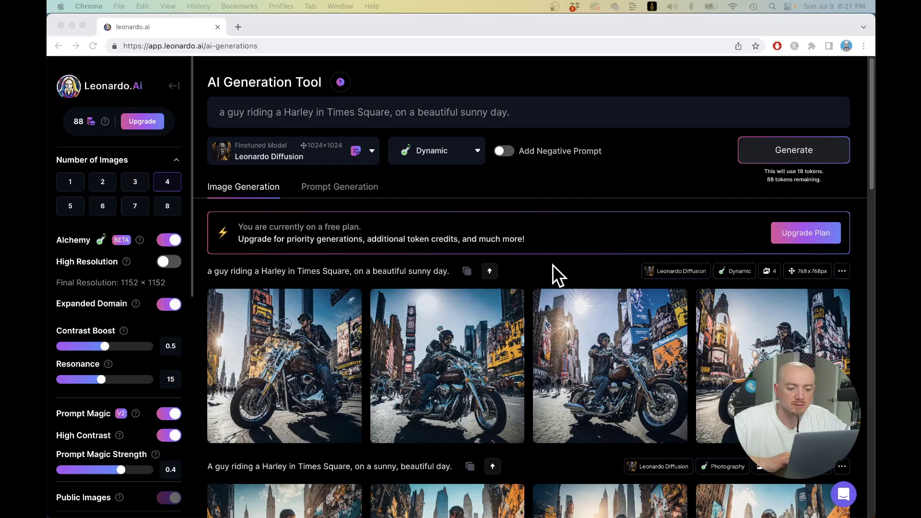
pyautogui.click(553, 266)
pyautogui.scroll(-1, 564, 290)
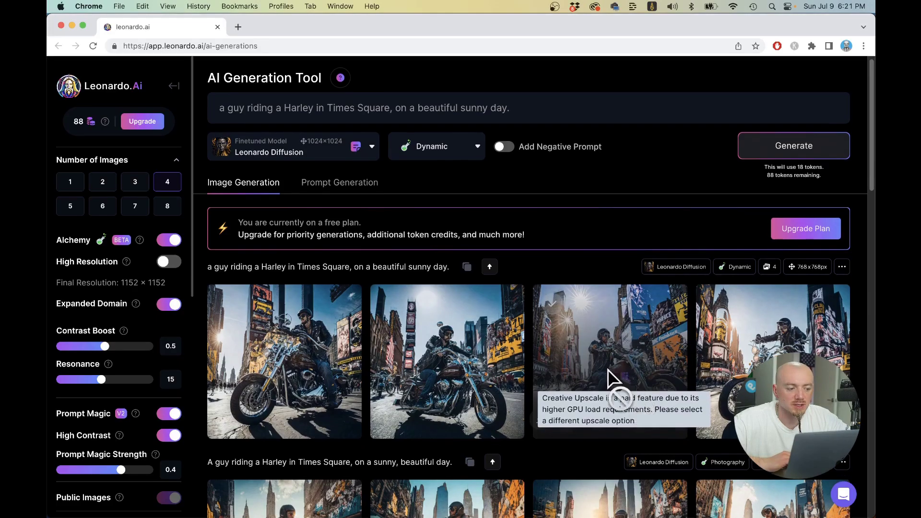
pyautogui.click(355, 154)
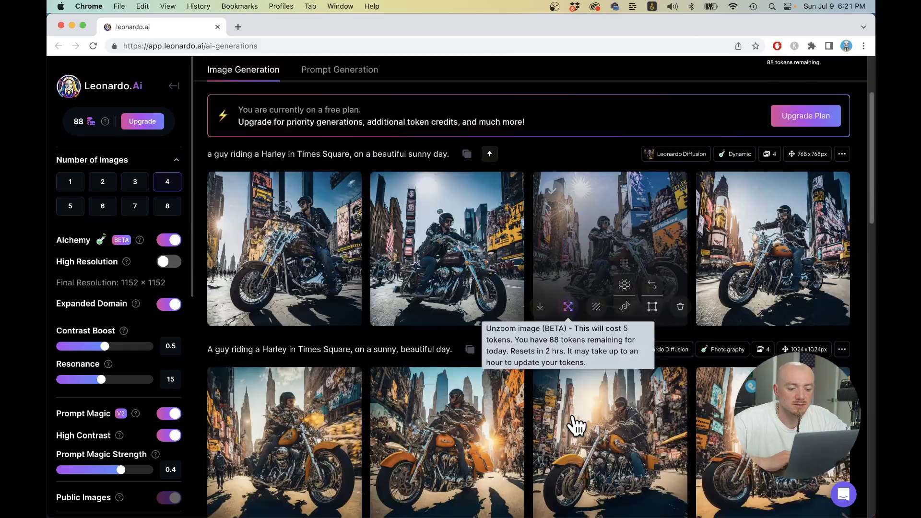
pyautogui.scroll(-1, 572, 425)
pyautogui.scroll(4, 571, 380)
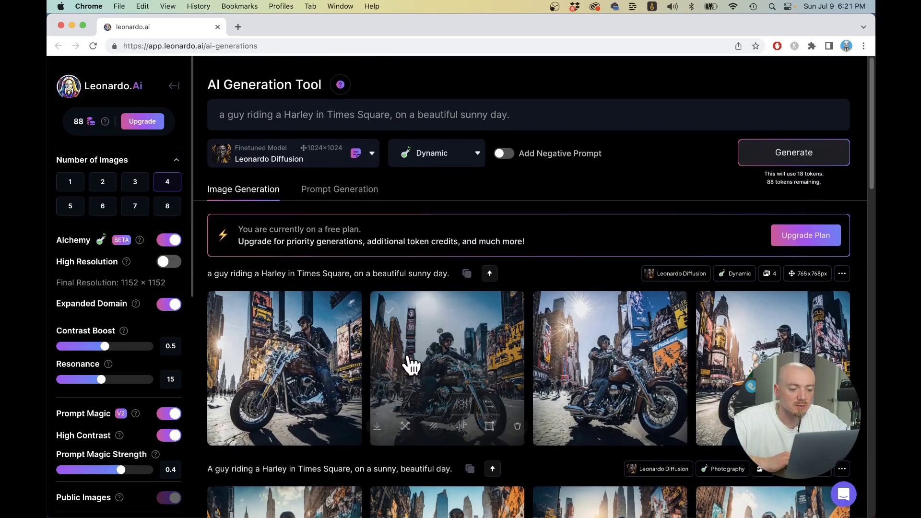
pyautogui.click(471, 331)
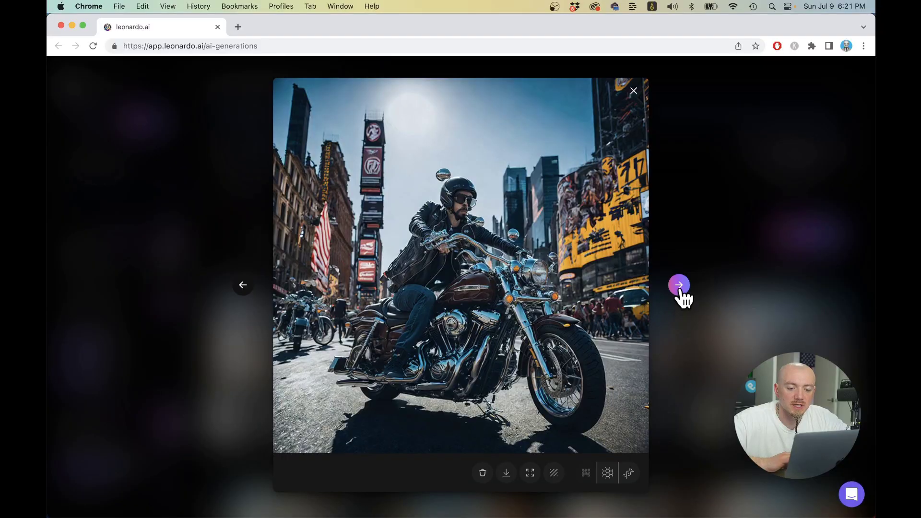
pyautogui.click(678, 286)
pyautogui.click(679, 286)
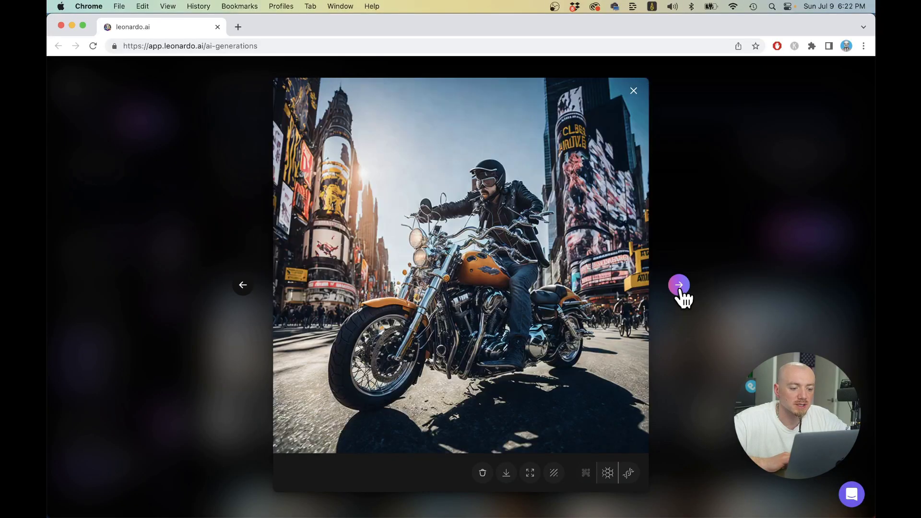
pyautogui.click(679, 286)
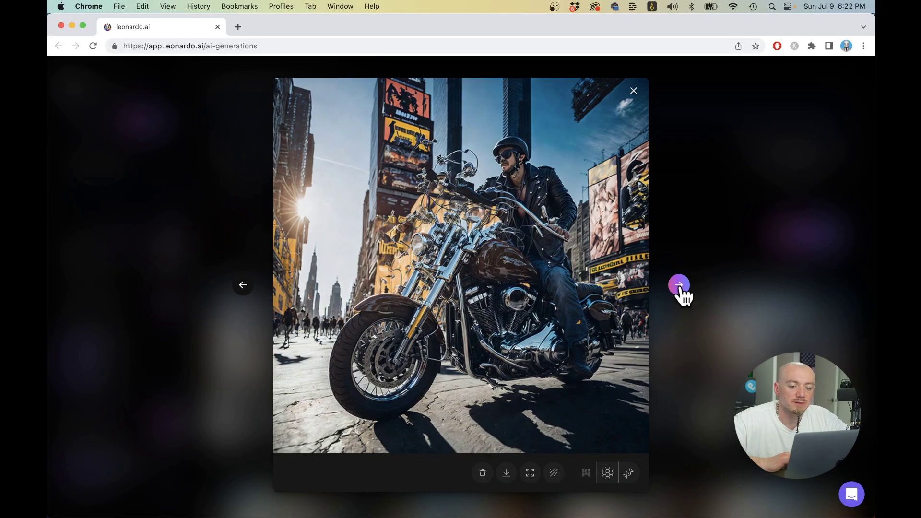
pyautogui.click(679, 286)
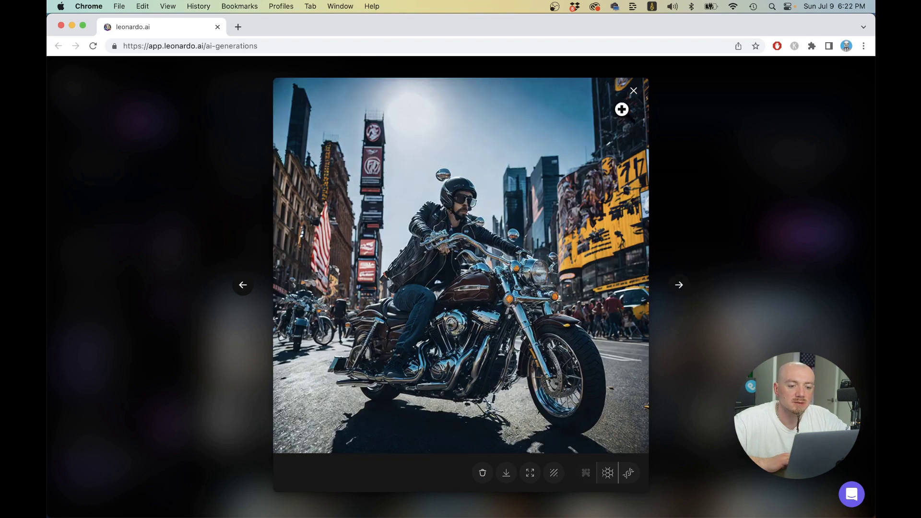
pyautogui.click(633, 91)
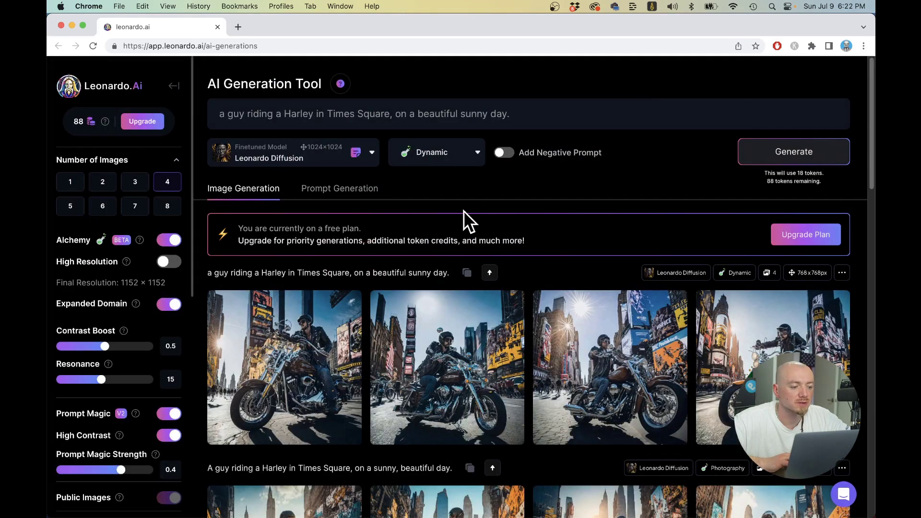